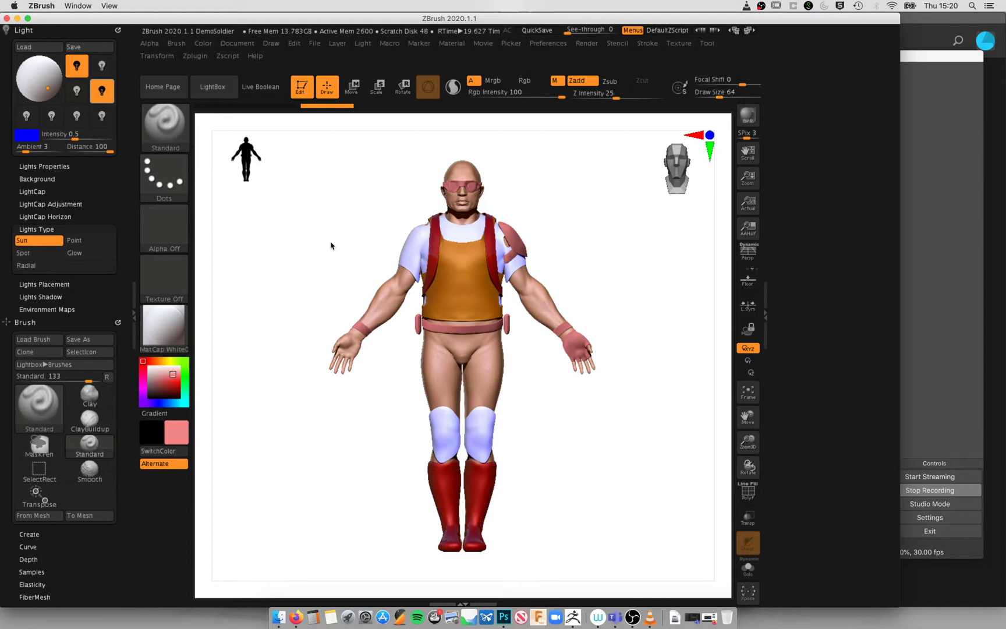
# Step: Set the ZBrush document width to 5000 after briefly raising it to 8192
pyautogui.click(239, 46)
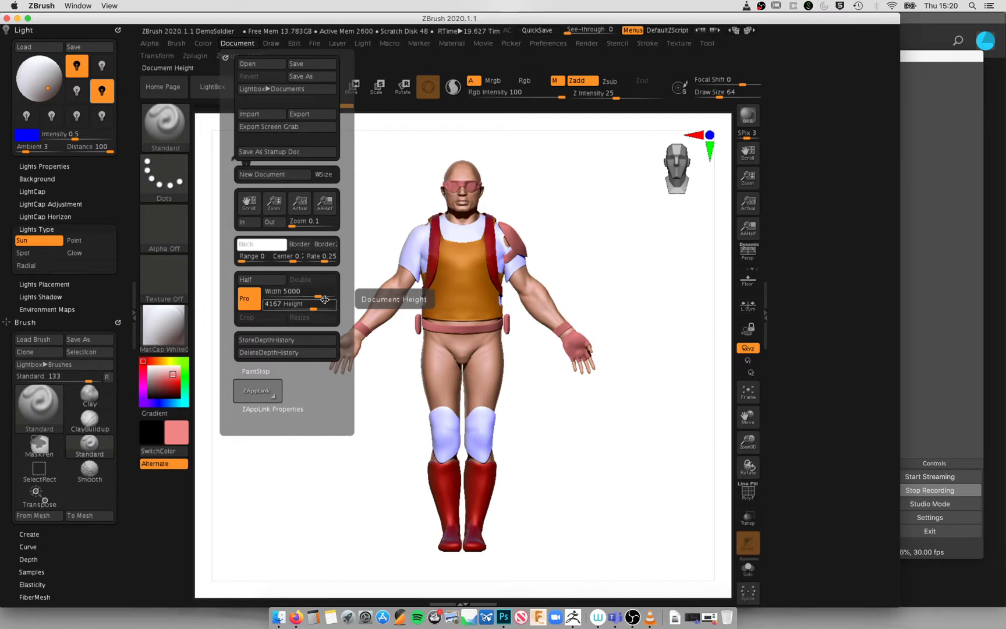
pyautogui.moveTo(318, 294); pyautogui.dragTo(346, 295)
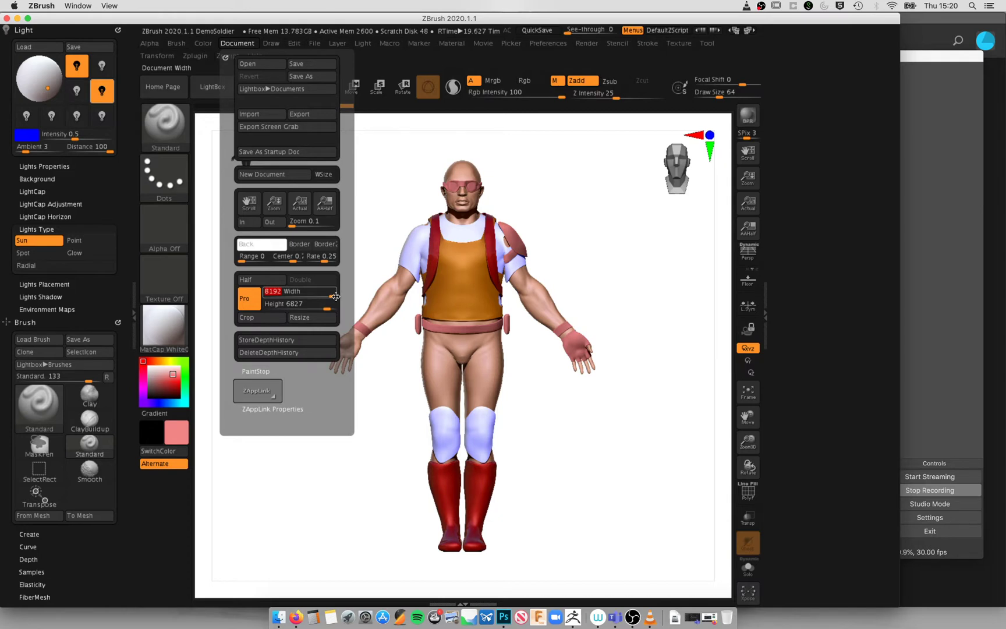
pyautogui.write('5000')
pyautogui.press('Return')
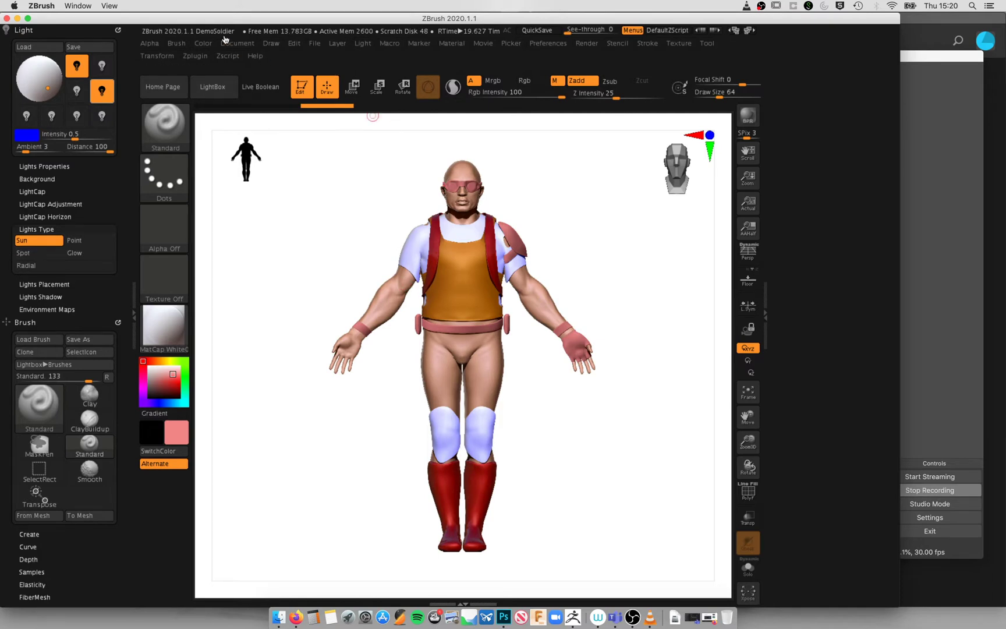
# Step: Zoom the canvas out so the figure shrinks, then view it at Actual pixel size
pyautogui.click(248, 46)
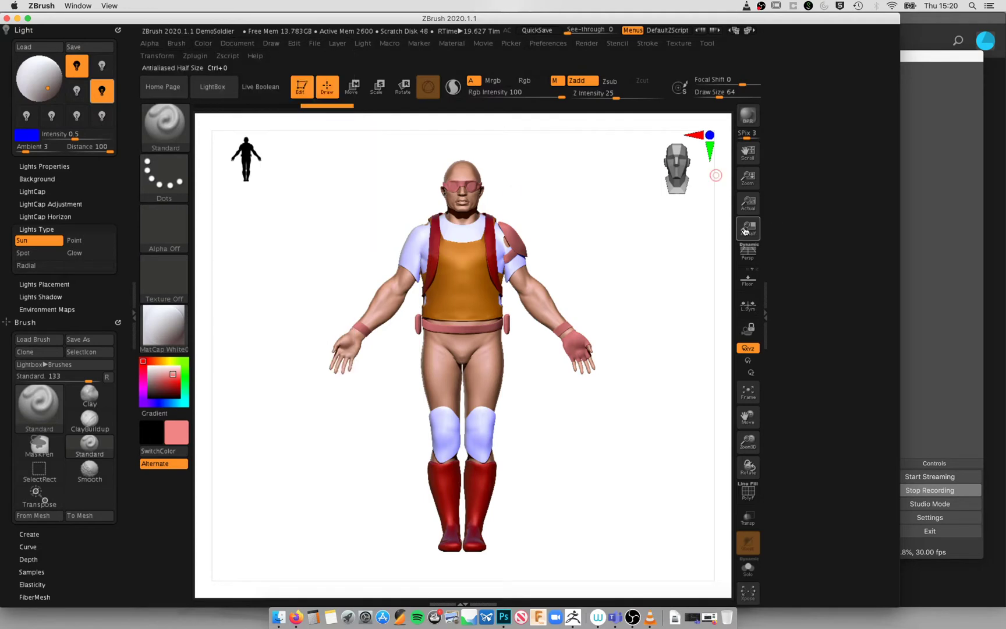
pyautogui.moveTo(749, 177); pyautogui.dragTo(749, 390)
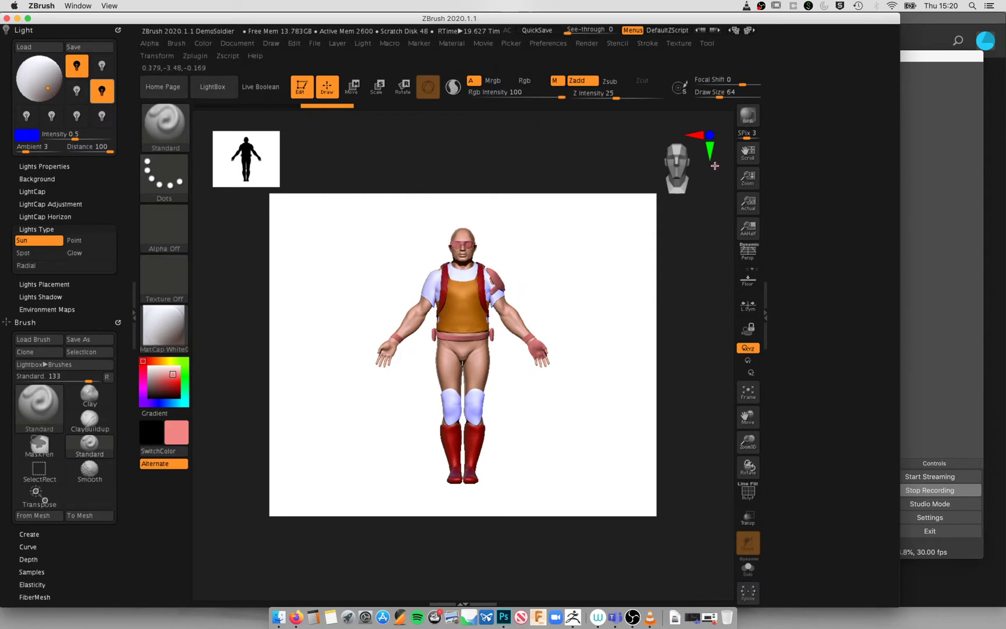
pyautogui.click(750, 207)
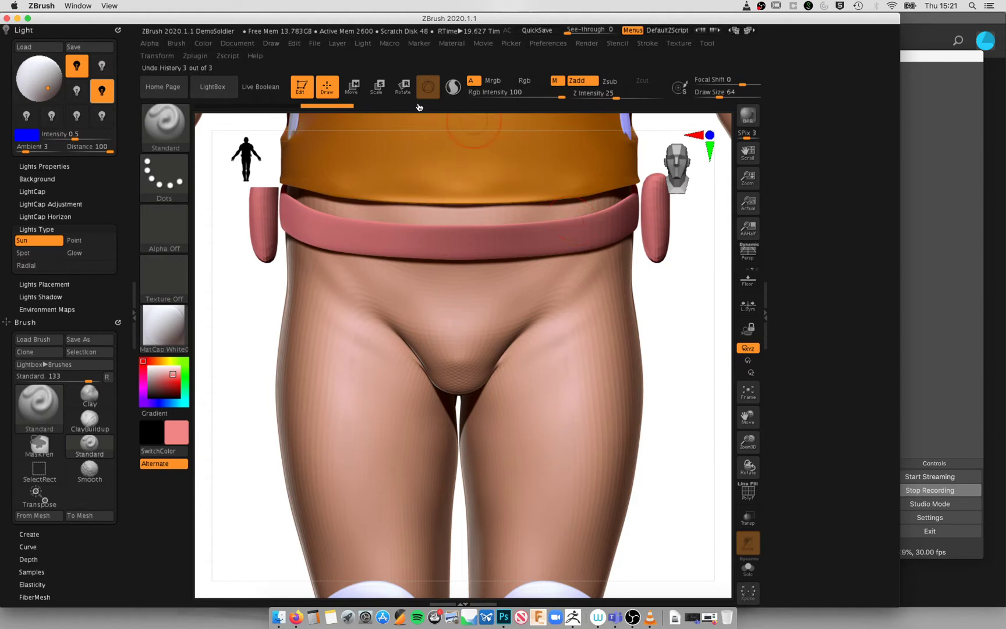
# Step: Export the canvas image to the Desktop as 'large figure test' PSD
pyautogui.click(231, 46)
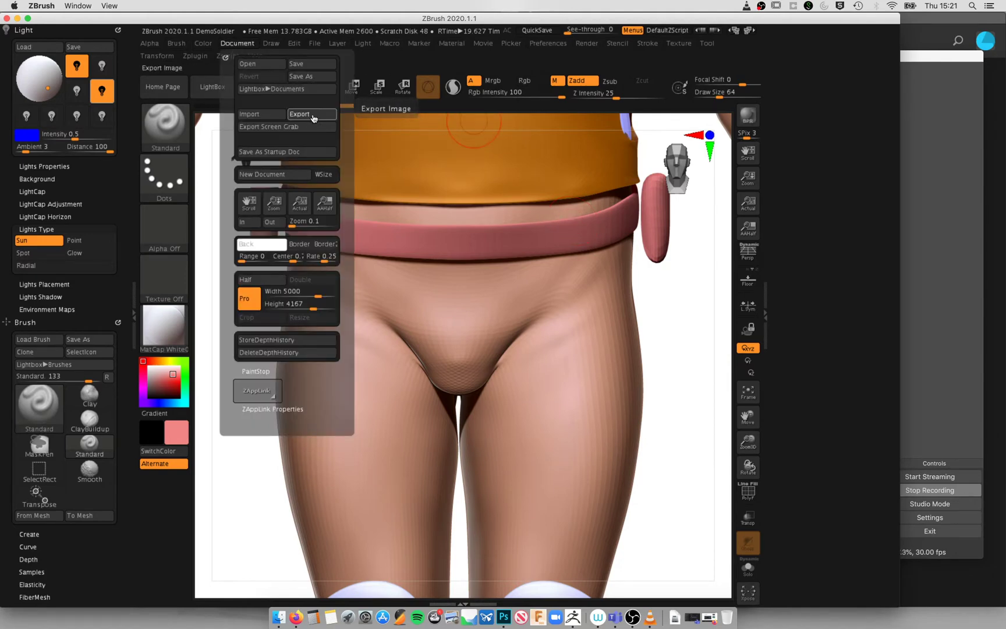
pyautogui.click(312, 115)
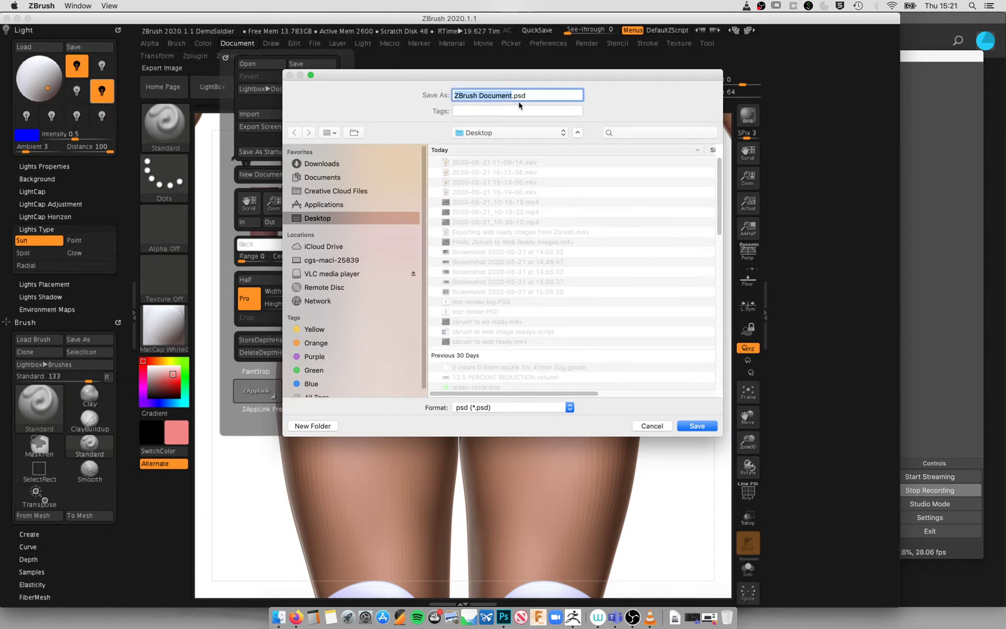
pyautogui.write('la')
pyautogui.write('rge fi')
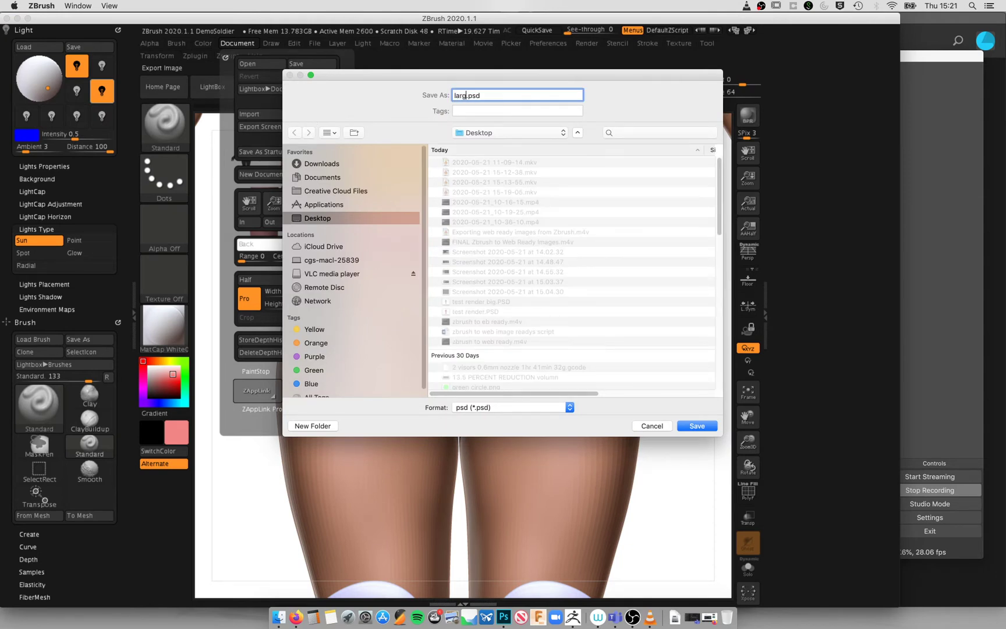
pyautogui.write('gure test')
pyautogui.click(697, 426)
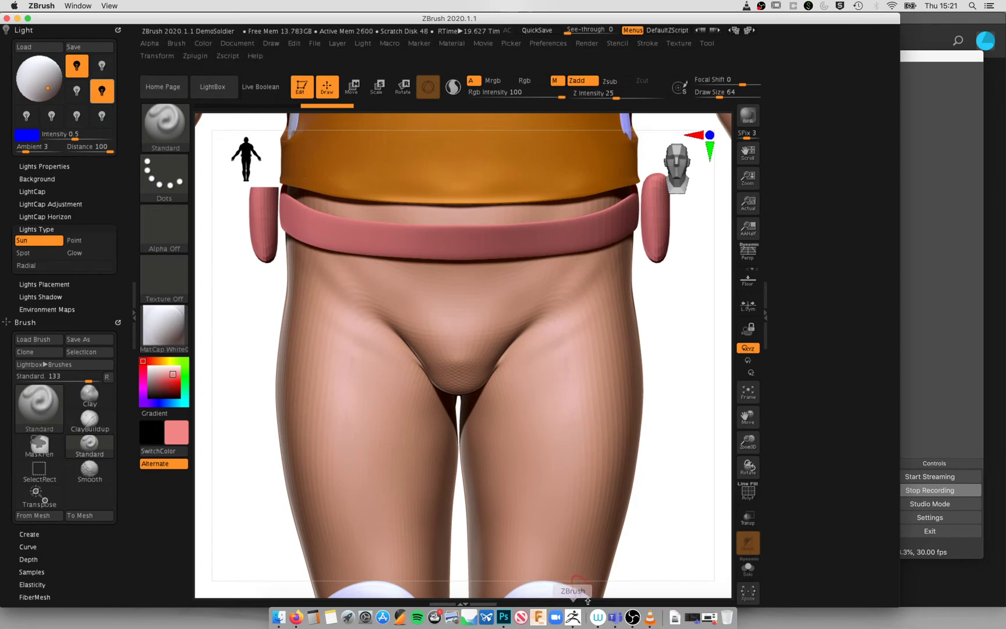
# Step: Open large figure test.PSD in Photoshop and hide the grid
pyautogui.click(504, 621)
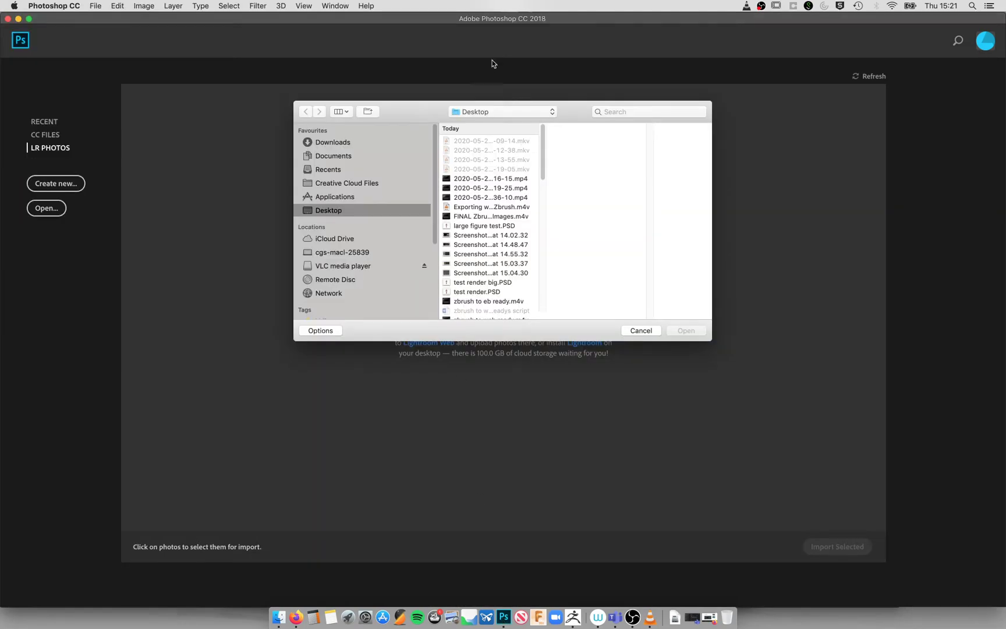
pyautogui.click(489, 226)
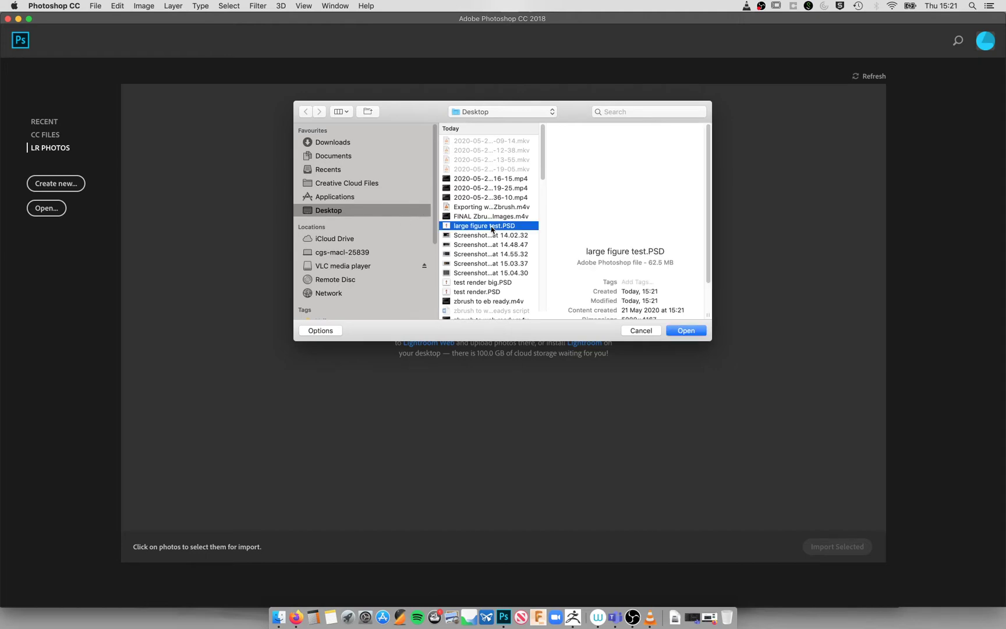
pyautogui.click(681, 336)
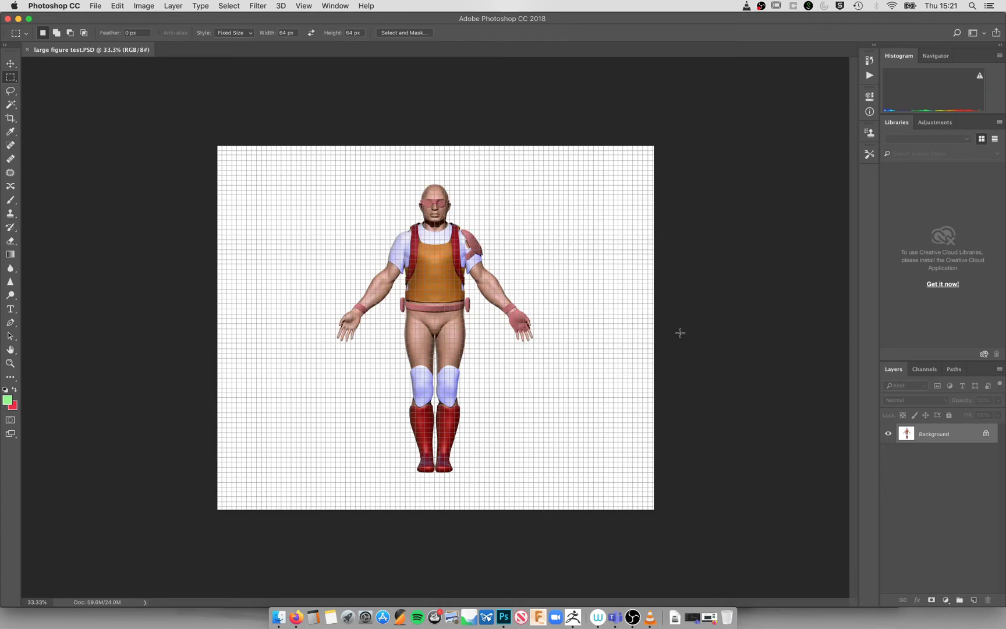
pyautogui.press('super+apostrophe')
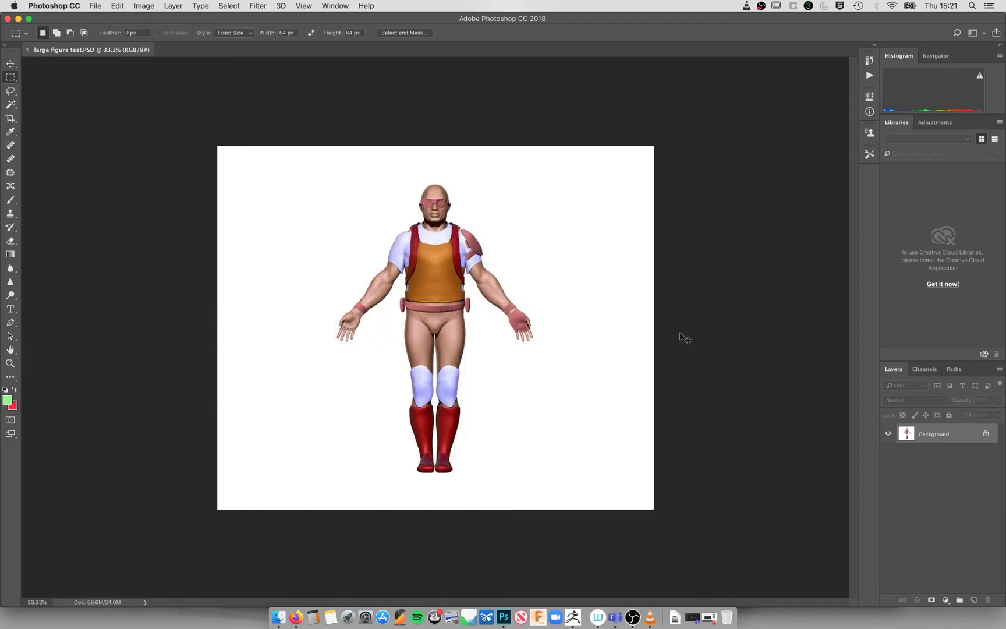
# Step: Resample the image to 300 pixels/inch in Image Size, giving 20833 × 17362 px
pyautogui.click(143, 7)
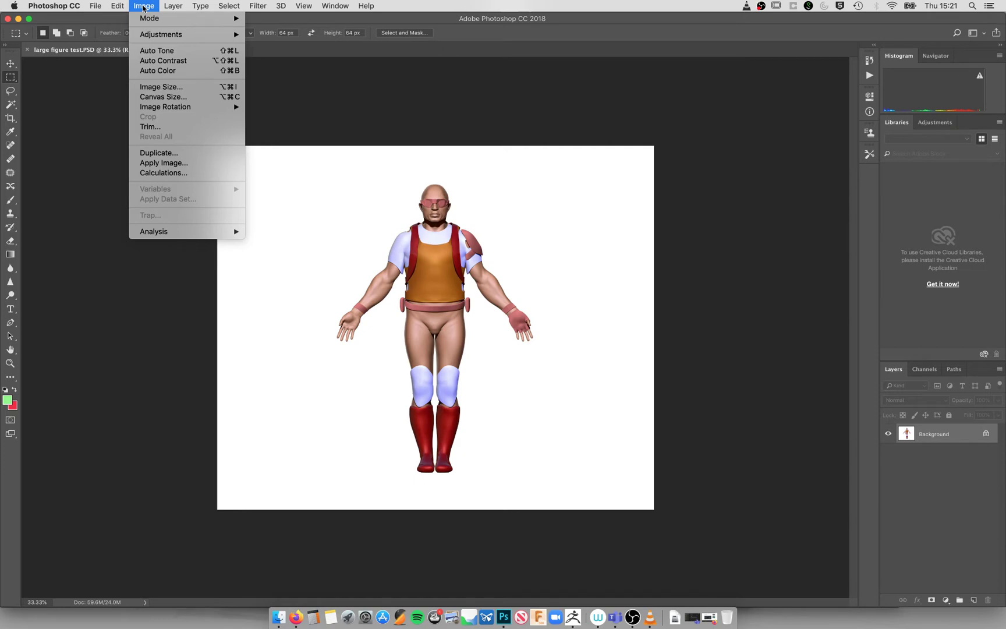
pyautogui.click(178, 87)
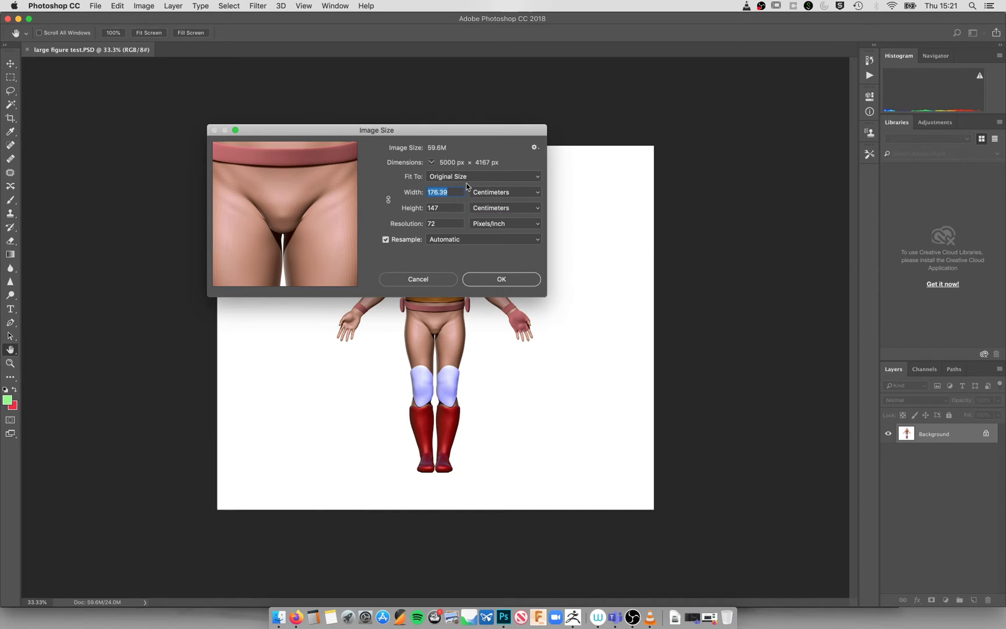
pyautogui.doubleClick(440, 223)
pyautogui.write('300')
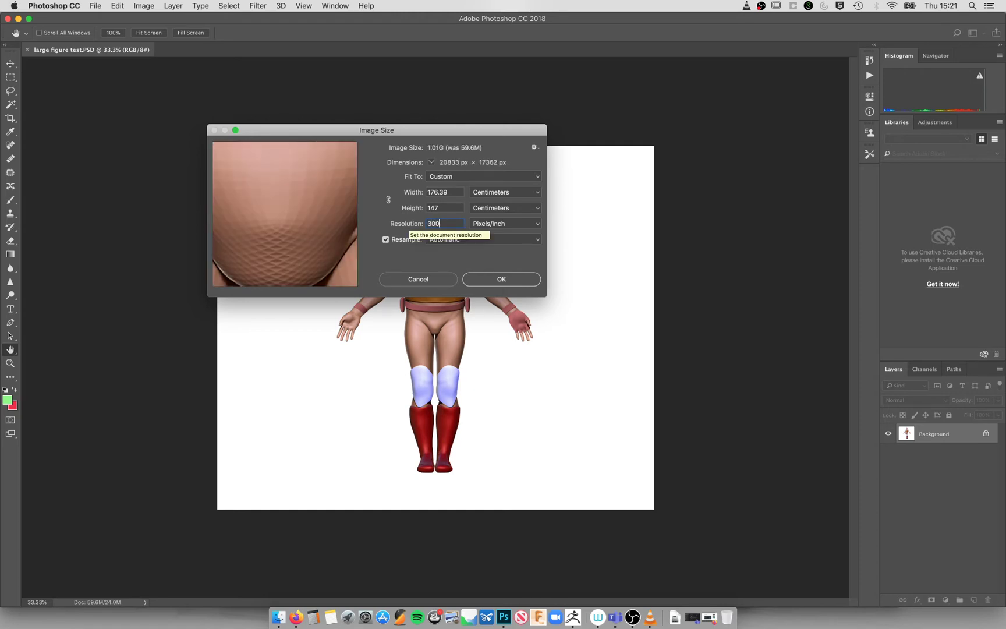
pyautogui.click(490, 280)
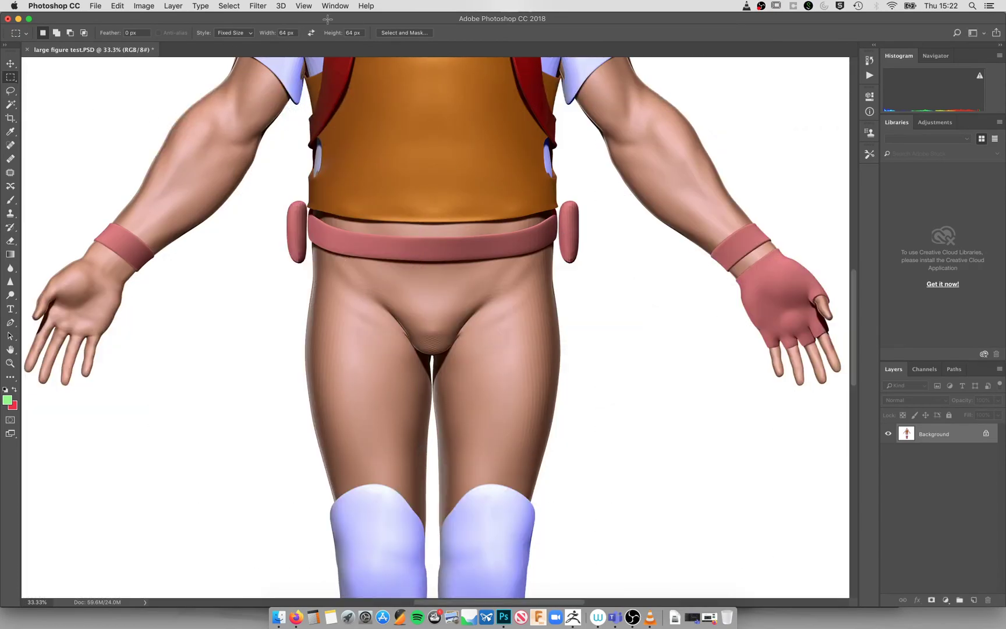
# Step: Create a new document from the Print A4 preset (210×297 mm, 300 ppi)
pyautogui.press('super+minus')
pyautogui.press('super+minus')
pyautogui.press('super+minus')
pyautogui.press('super+minus')
pyautogui.press('super+minus')
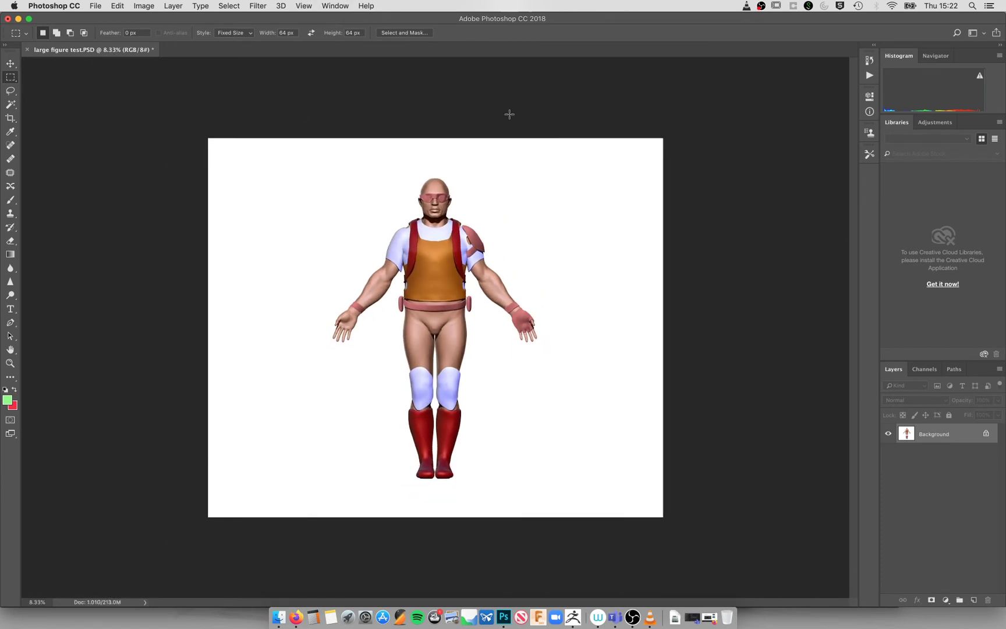
pyautogui.click(94, 6)
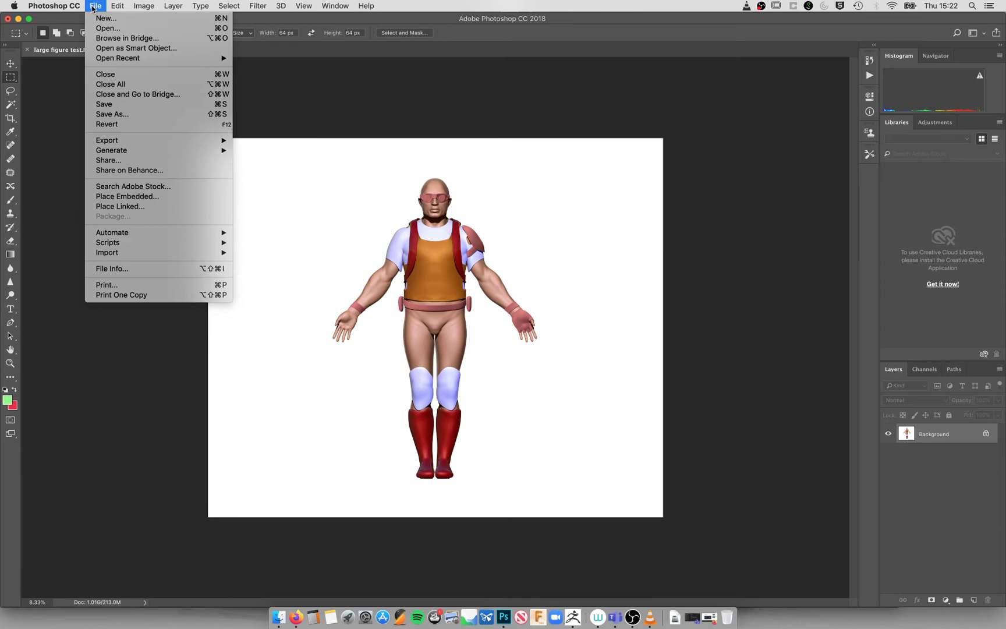
pyautogui.click(106, 18)
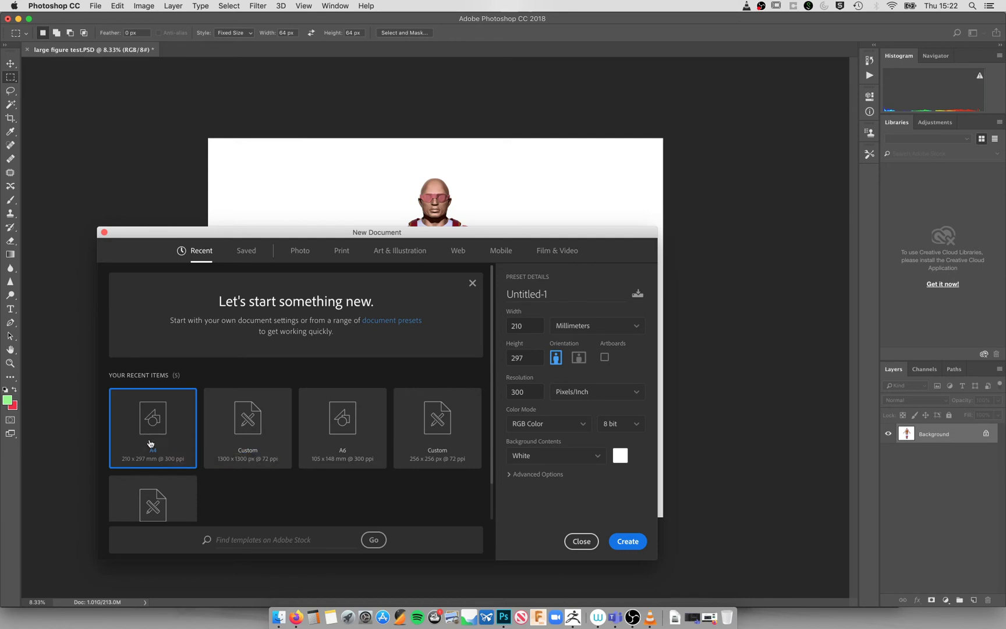
pyautogui.click(342, 251)
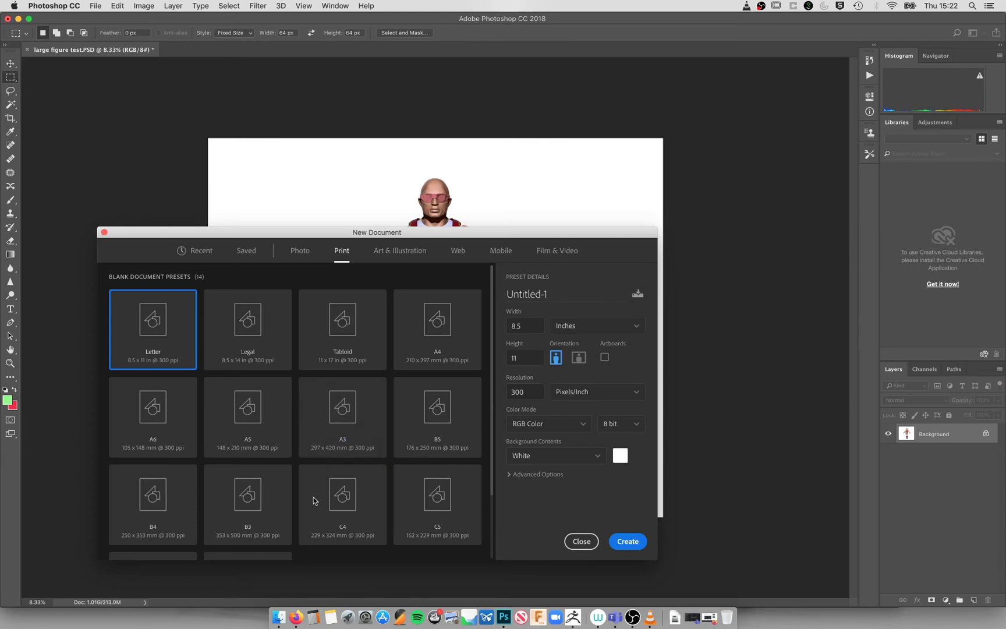
pyautogui.click(454, 334)
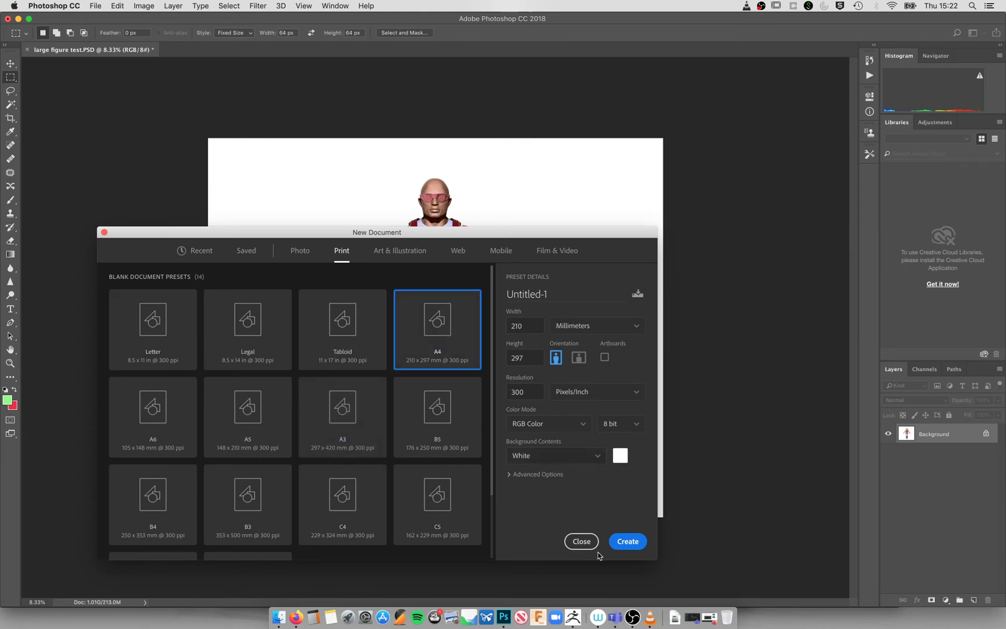
pyautogui.click(639, 543)
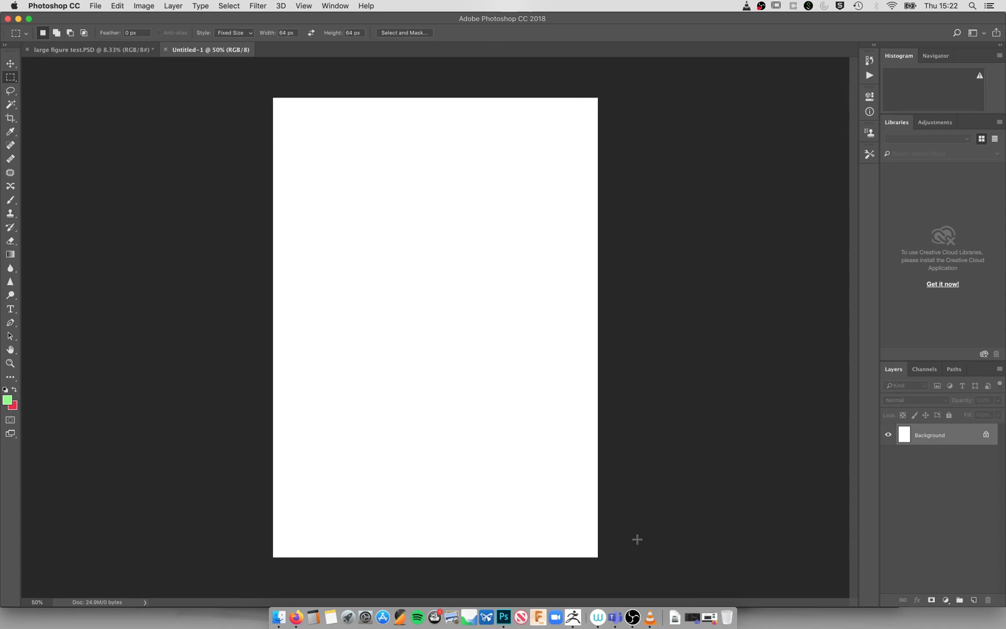
# Step: Select all of the figure render and copy it
pyautogui.click(119, 52)
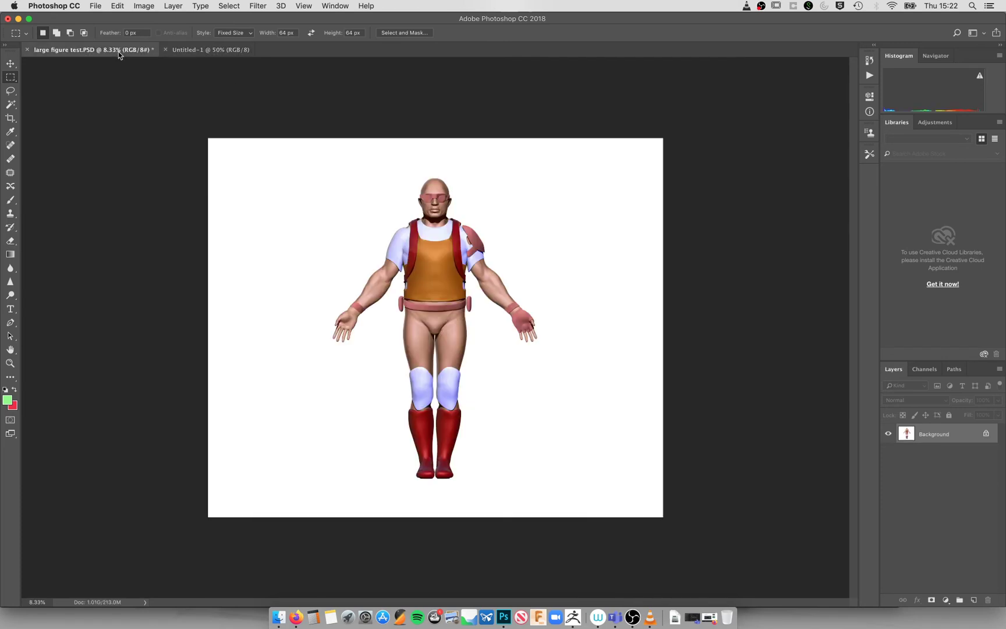
pyautogui.click(229, 6)
pyautogui.click(237, 20)
pyautogui.click(117, 6)
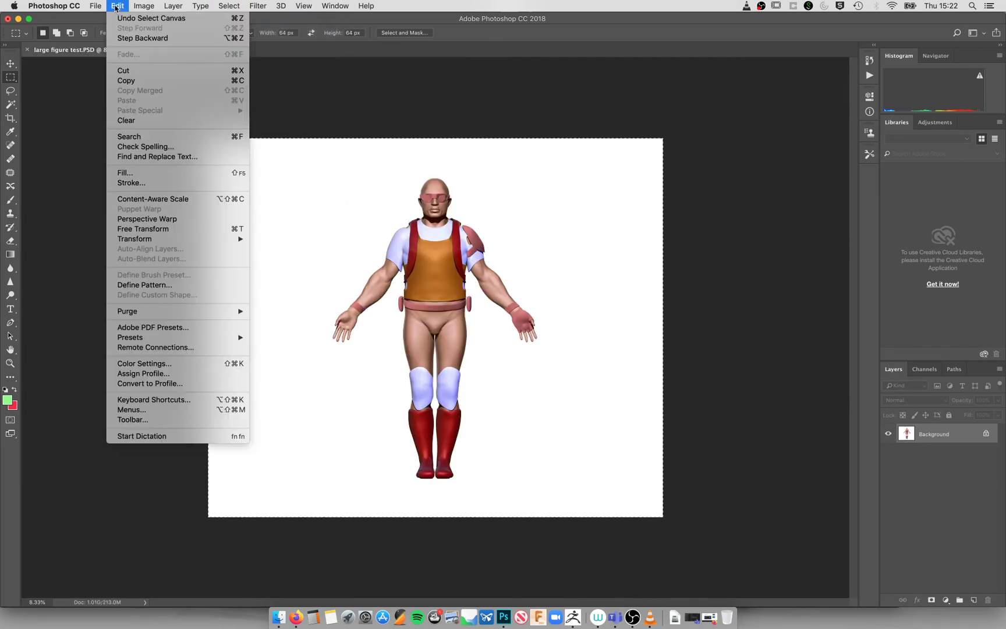
pyautogui.click(149, 80)
# Step: Paste the copied figure into Untitled-1 as a new Layer 1
pyautogui.click(212, 50)
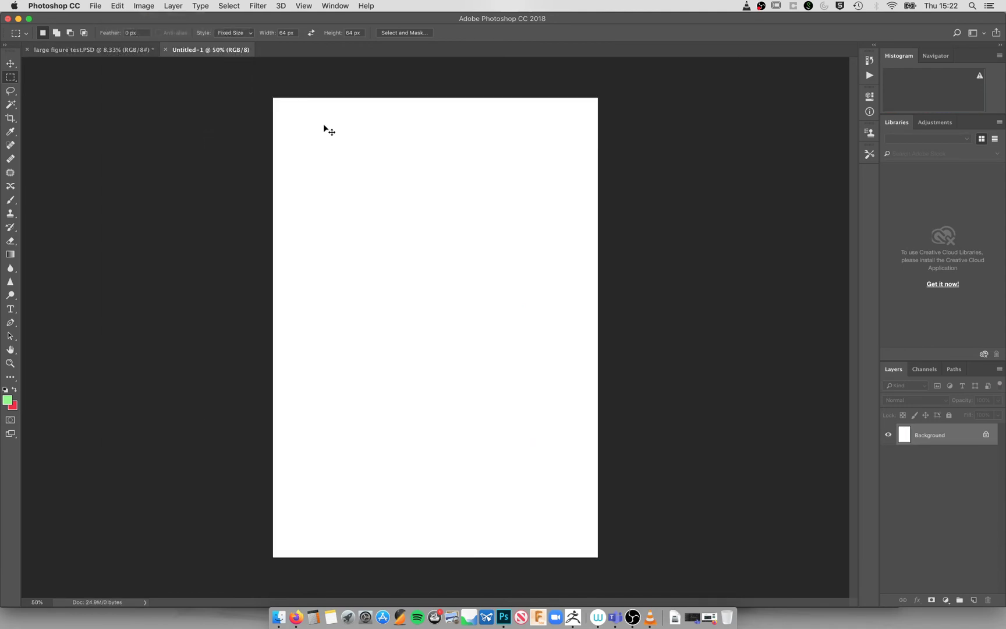
pyautogui.press('super+v')
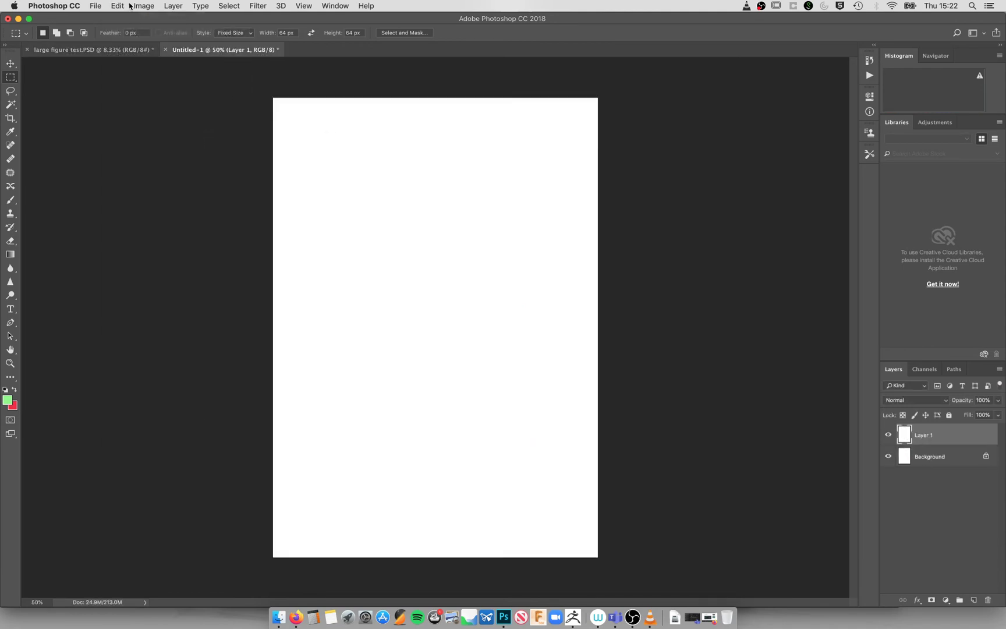
pyautogui.click(118, 7)
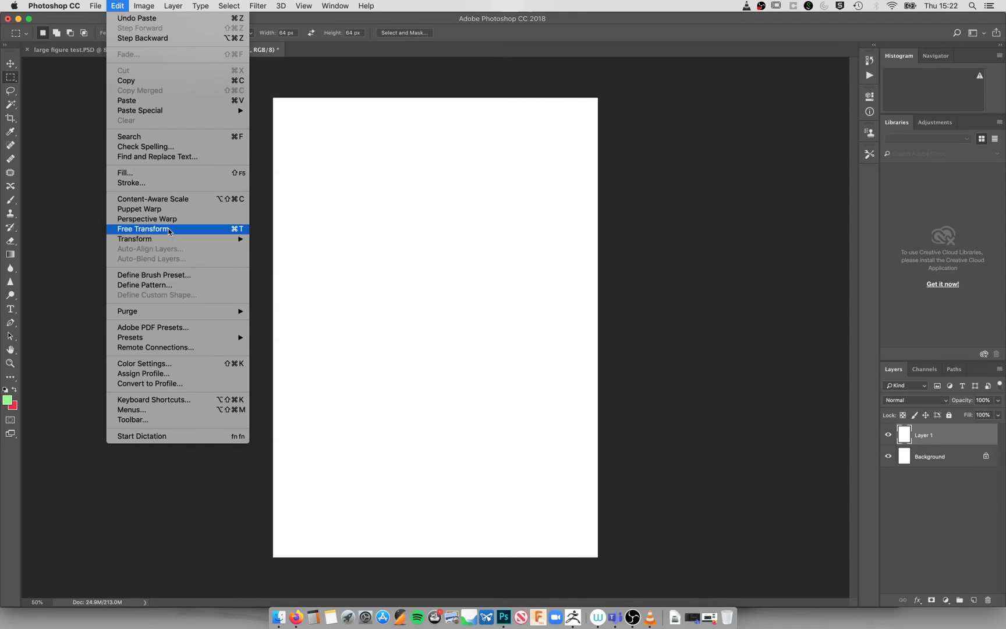
# Step: Free-transform the pasted figure, scaling it down to about 49%
pyautogui.click(169, 229)
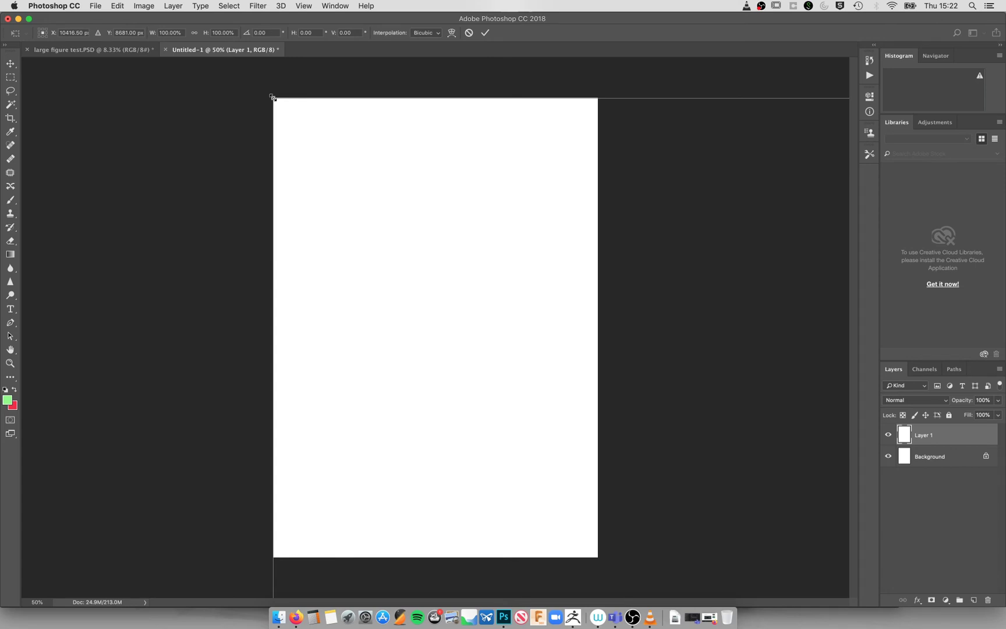
pyautogui.moveTo(272, 98); pyautogui.dragTo(522, 282)
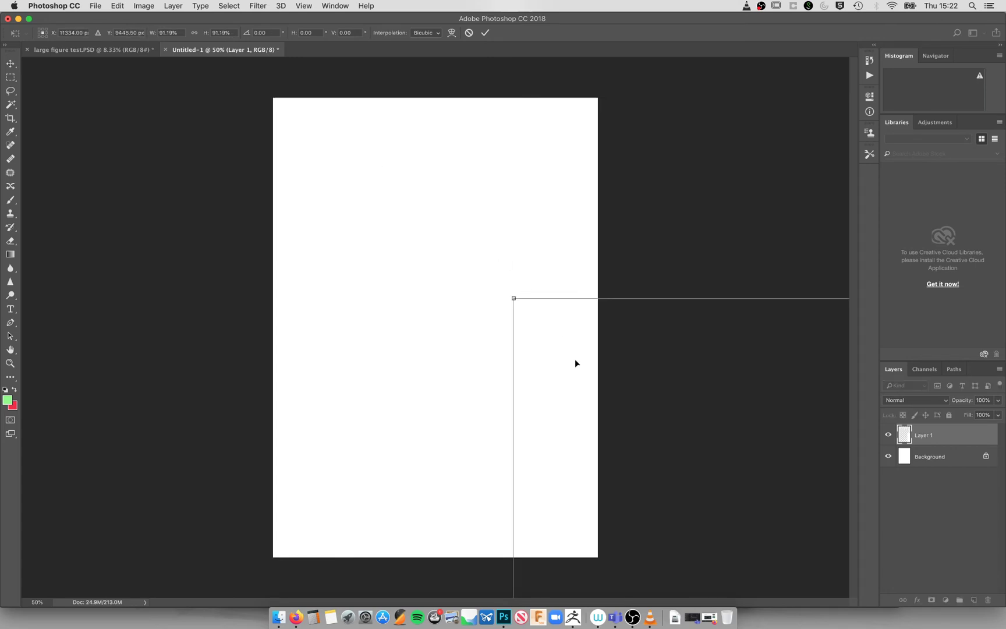
pyautogui.moveTo(575, 363); pyautogui.dragTo(582, 387)
pyautogui.moveTo(515, 400); pyautogui.dragTo(582, 382)
pyautogui.moveTo(571, 484); pyautogui.dragTo(234, 162)
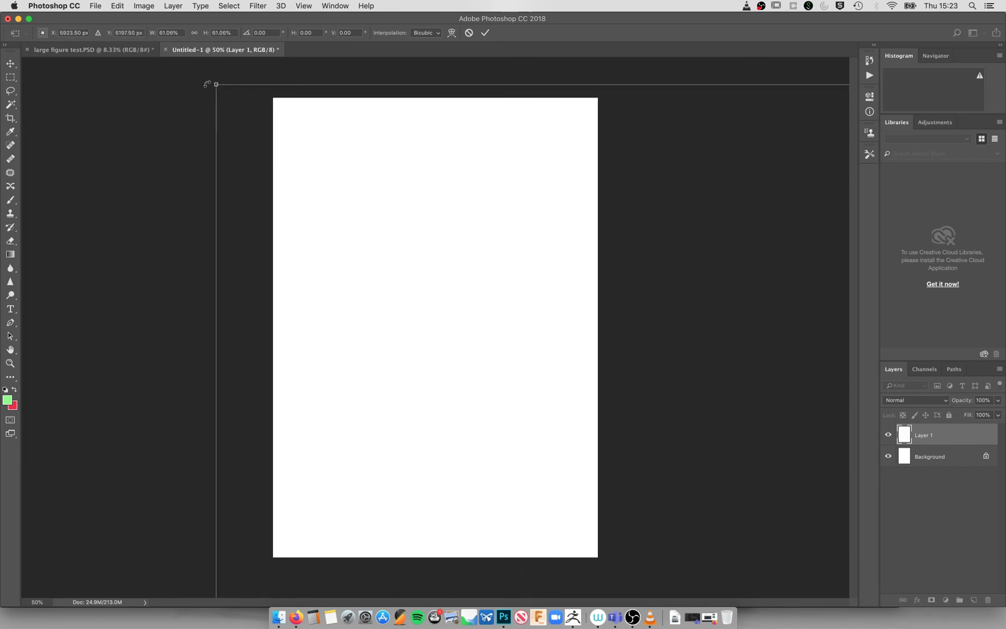
pyautogui.moveTo(305, 156); pyautogui.dragTo(531, 357)
# Step: Keep scaling the figure down to about 20% and centre it on the A4 page
pyautogui.moveTo(559, 402); pyautogui.dragTo(224, 82)
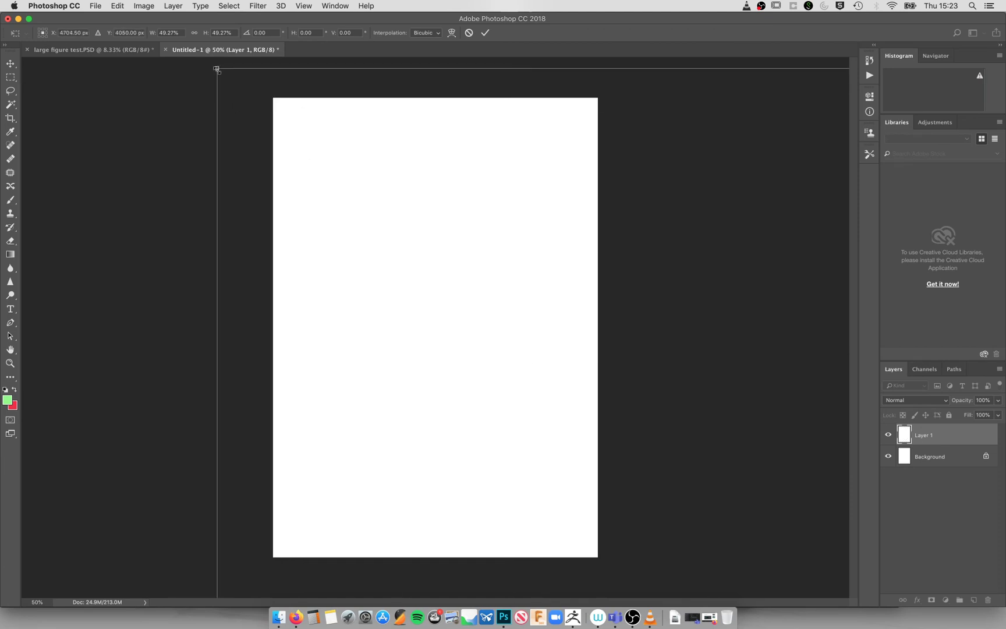
pyautogui.moveTo(296, 135); pyautogui.dragTo(519, 343)
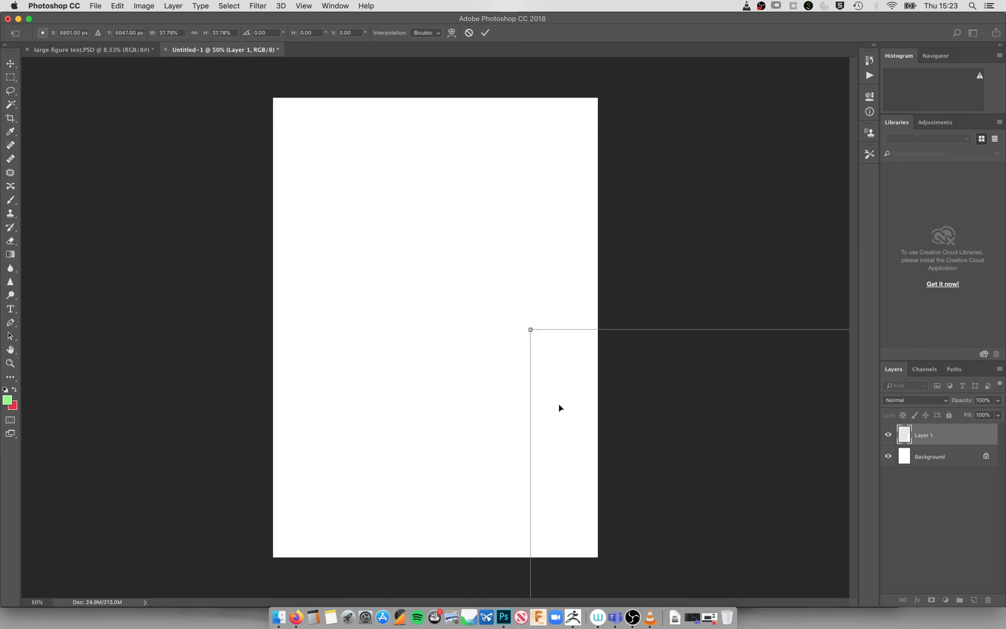
pyautogui.moveTo(559, 404); pyautogui.dragTo(222, 186)
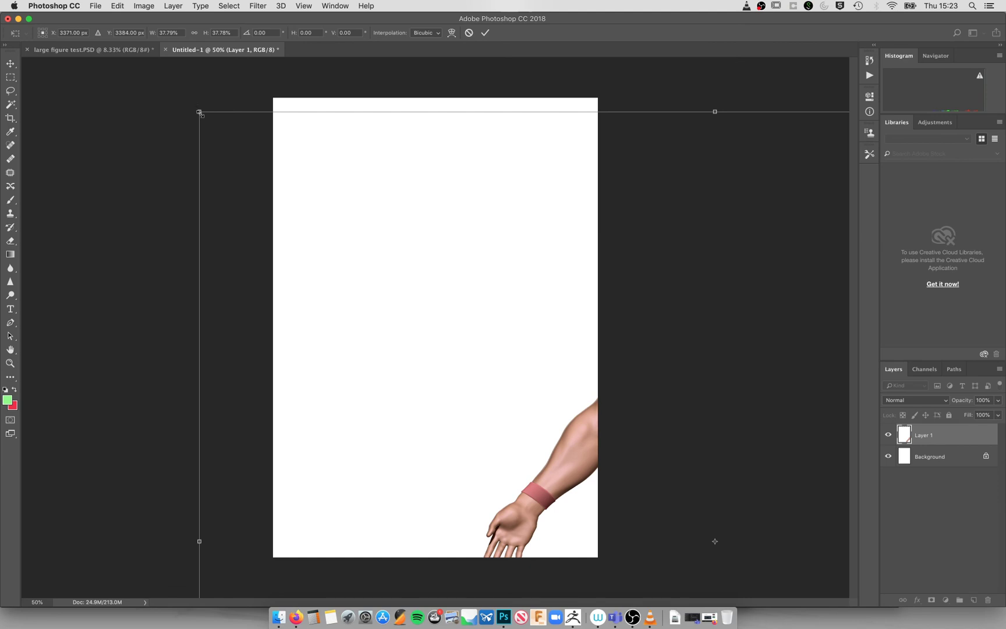
pyautogui.moveTo(201, 114); pyautogui.dragTo(524, 348)
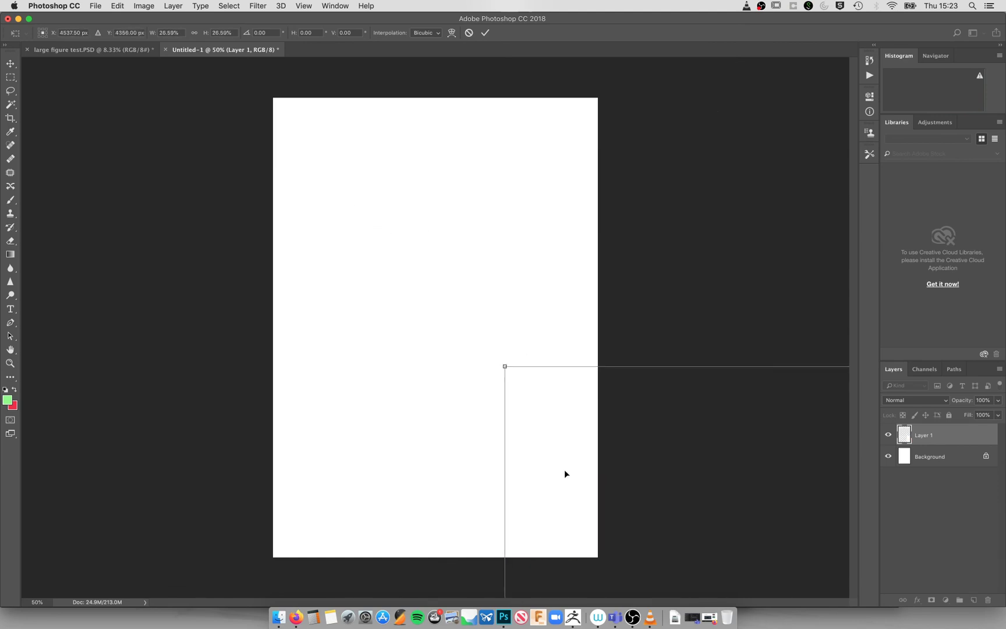
pyautogui.moveTo(564, 473); pyautogui.dragTo(247, 183)
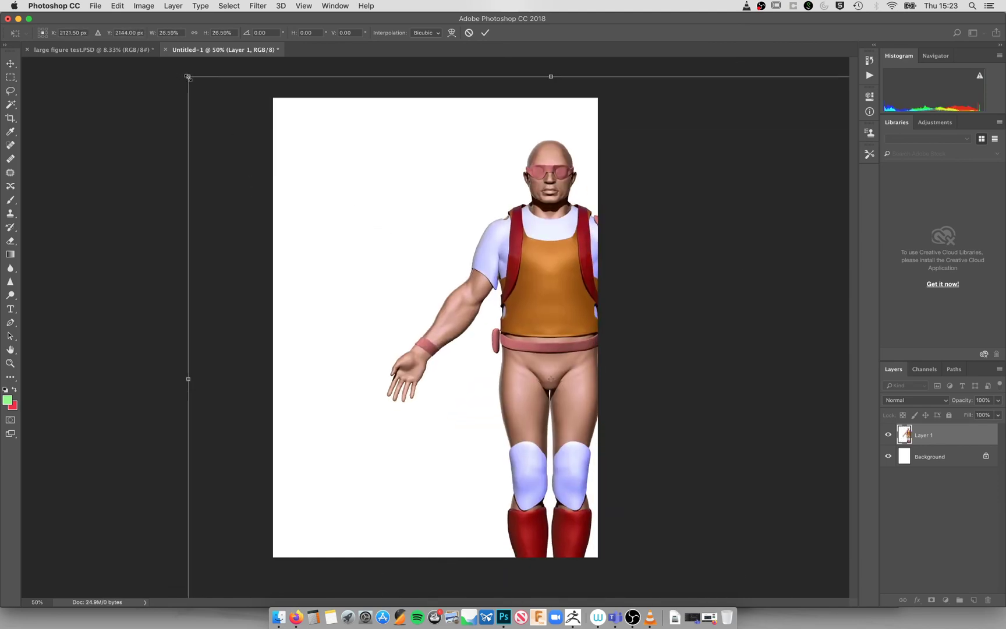
pyautogui.moveTo(187, 76); pyautogui.dragTo(376, 227)
pyautogui.moveTo(521, 359); pyautogui.dragTo(319, 235)
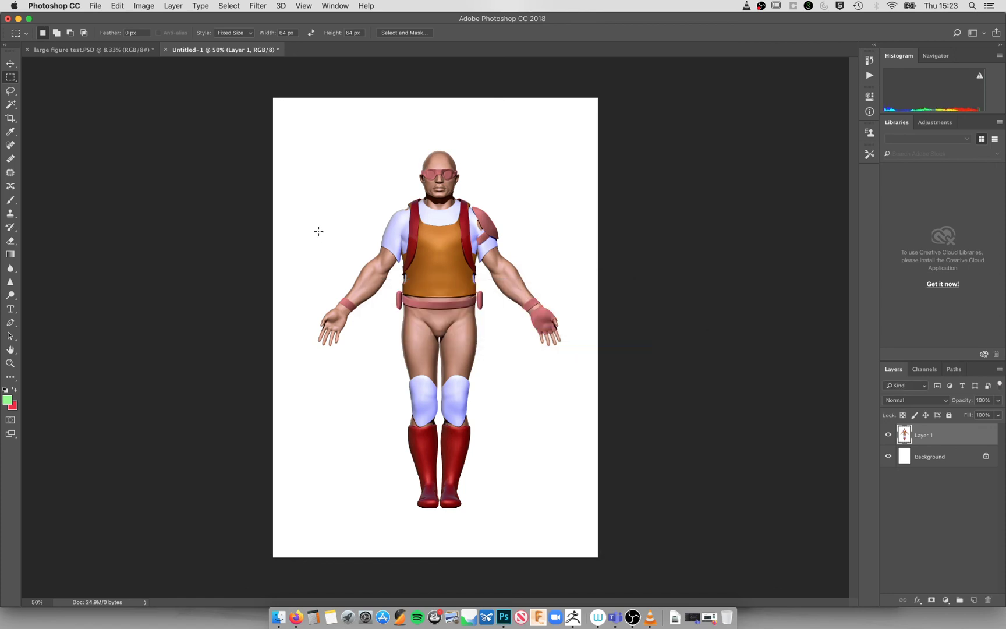
# Step: Inspect the figure at 100% and 200% zoom, then fit the whole page on screen
pyautogui.press('super+1')
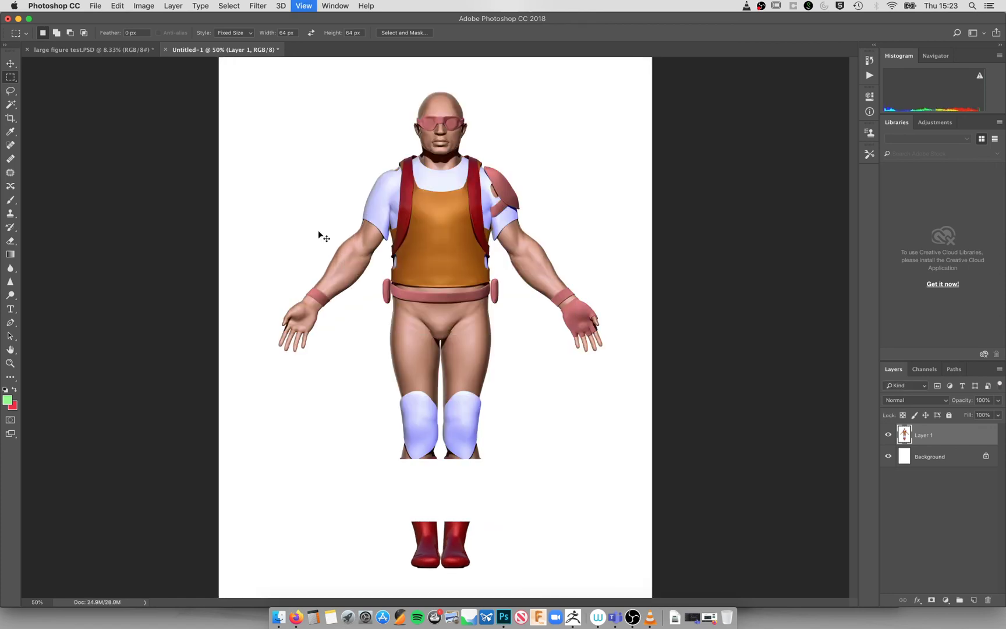
pyautogui.press('super+equal')
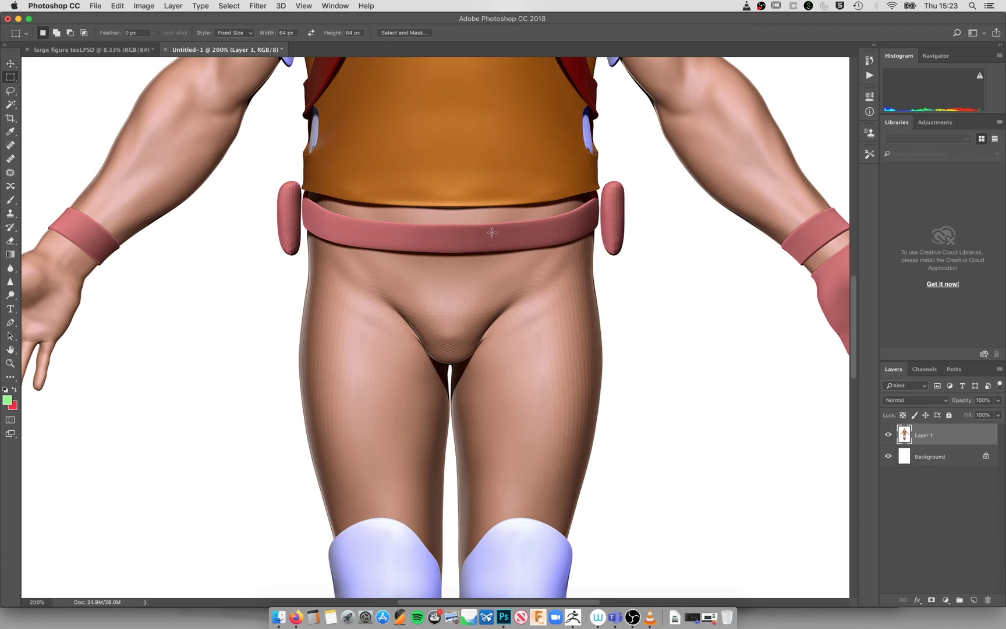
pyautogui.press('super+0')
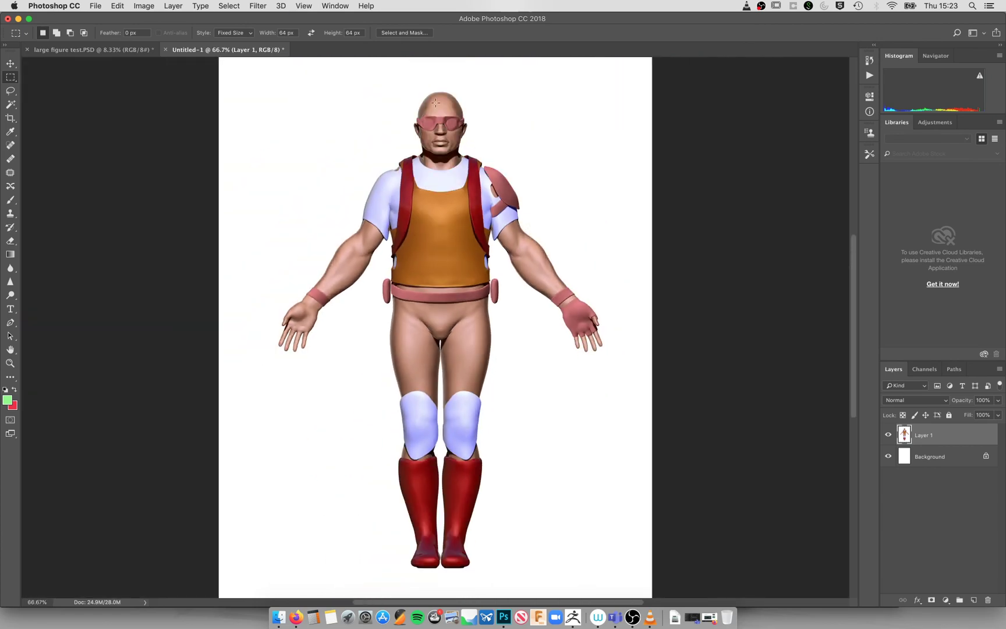